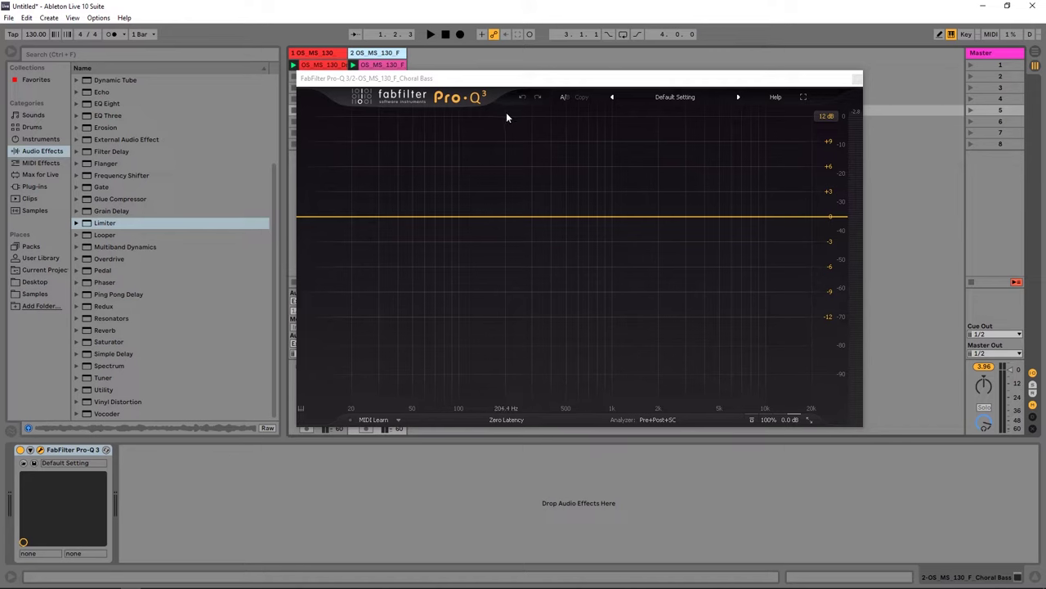
- Add a Pro-Q 3 bell cut at 37.9 Hz, -3.85 dB, made dynamic with -5.45 dB range
drag(396, 80, 463, 78)
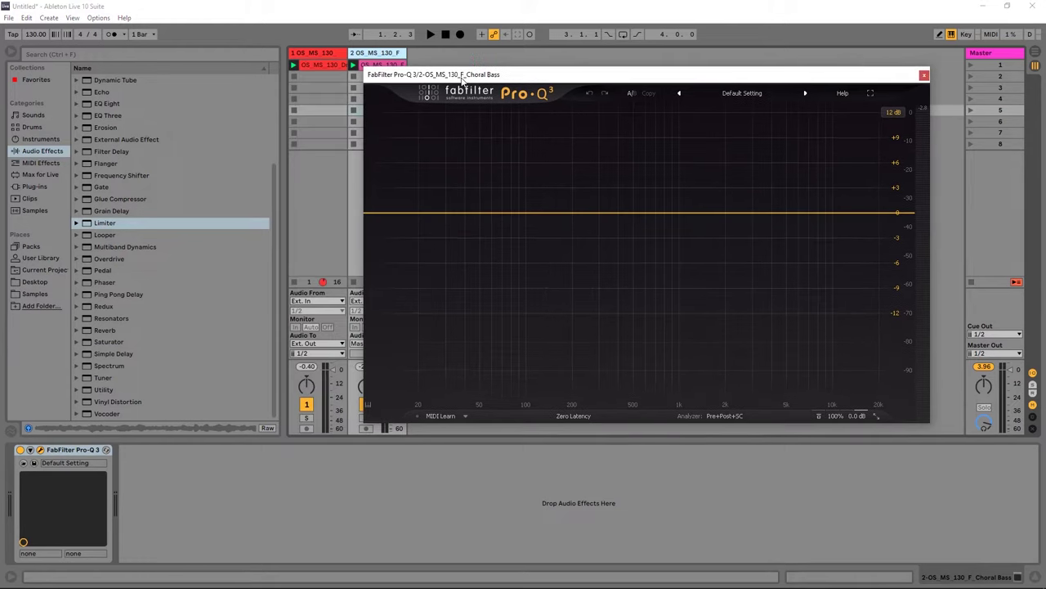
drag(462, 215, 462, 249)
mouse_move(485, 342)
mouse_down()
mouse_move(495, 304)
mouse_move(494, 351)
mouse_up()
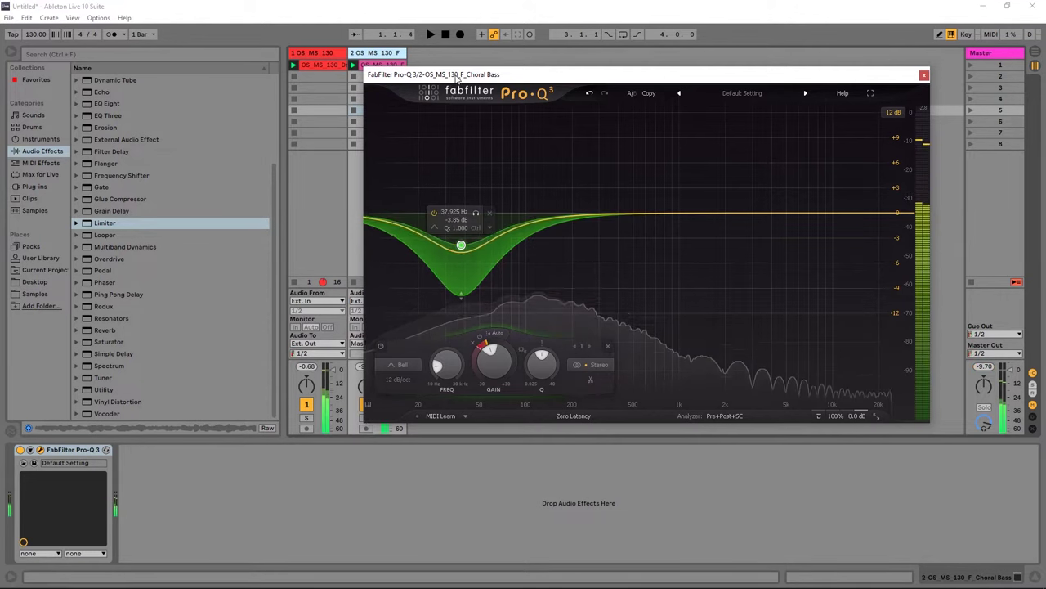
- Audition the Choral Bass track soloed
drag(573, 74, 613, 63)
click(365, 418)
key(space)
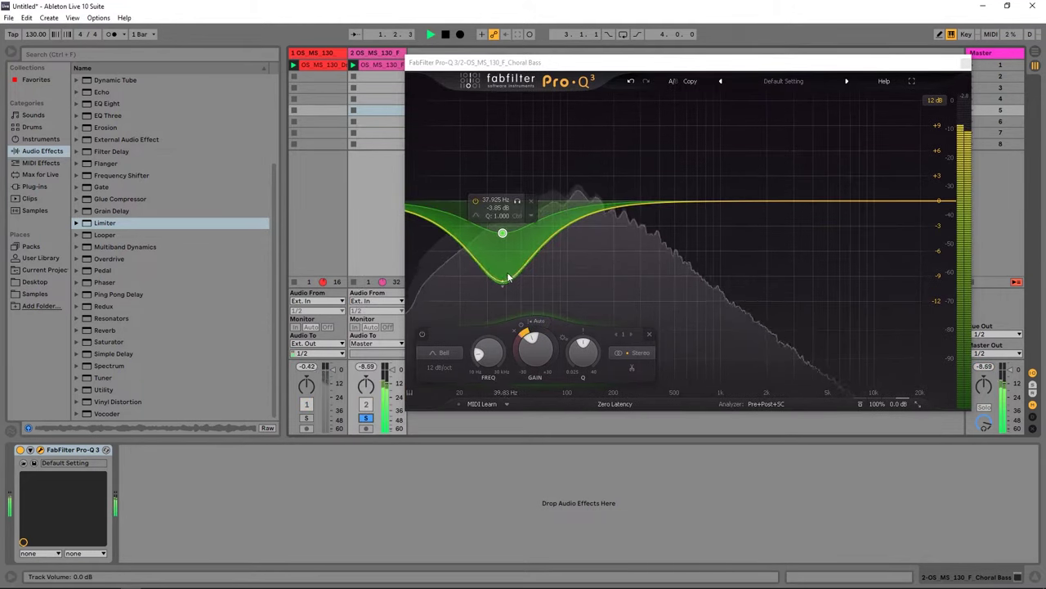
key(space)
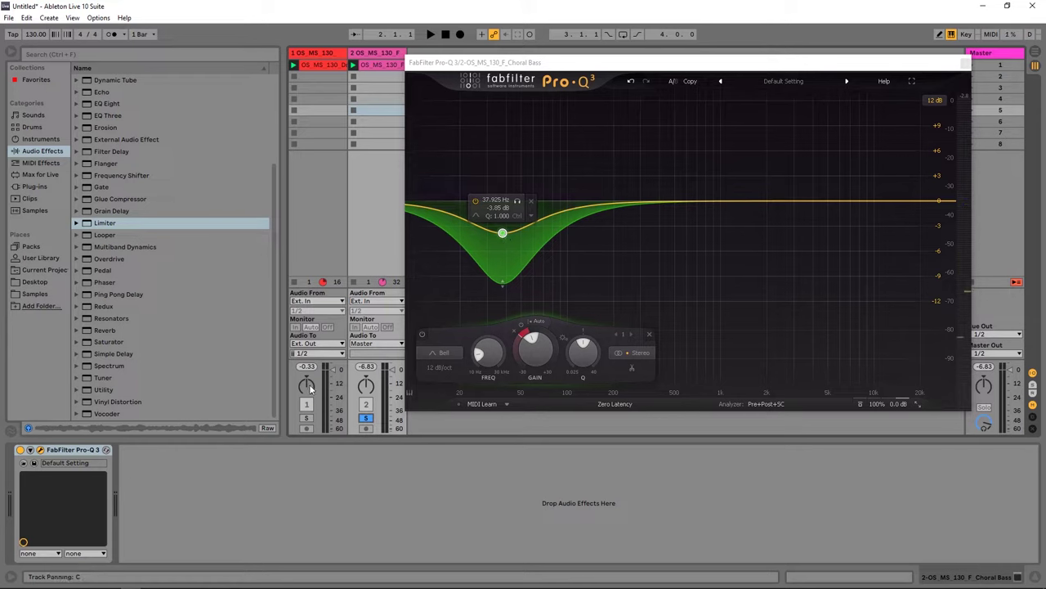
- Audition the drum loop track soloed
click(308, 420)
key(space)
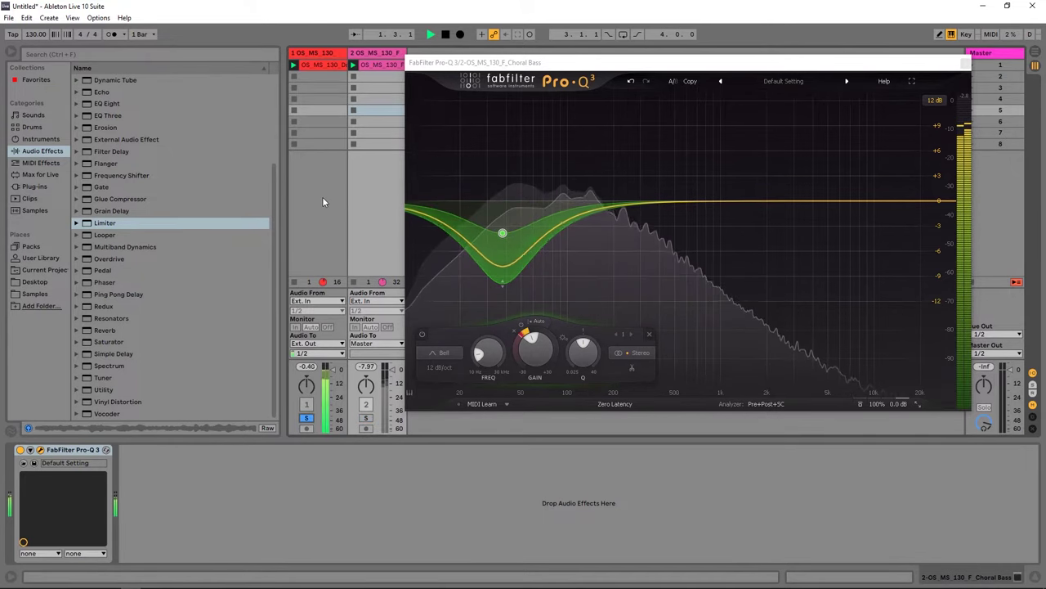
key(space)
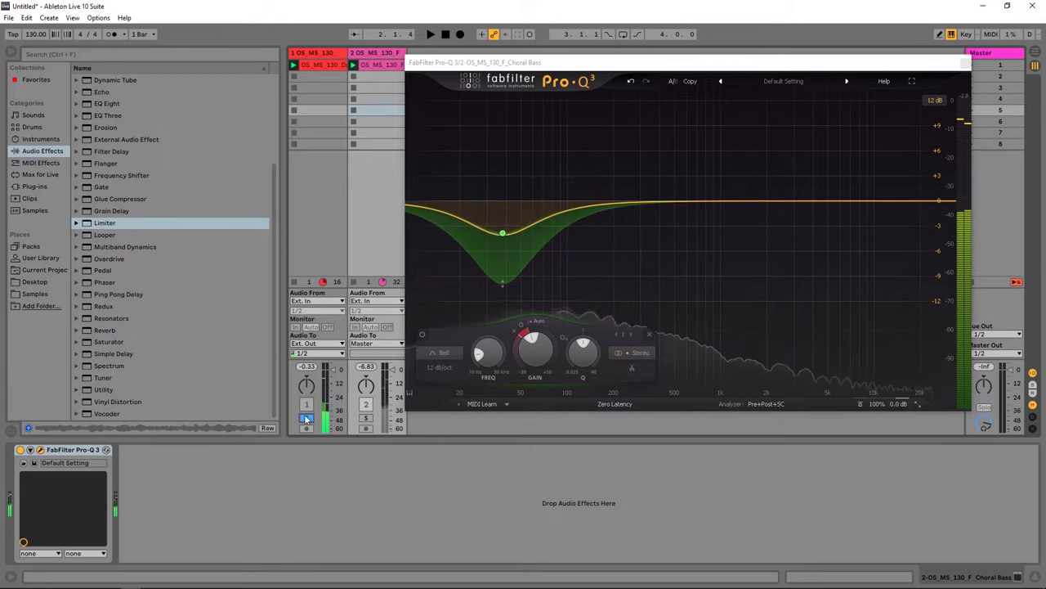
- Unsolo and reactivate the drum loop, then launch scene 1 to play both tracks
click(307, 420)
click(306, 404)
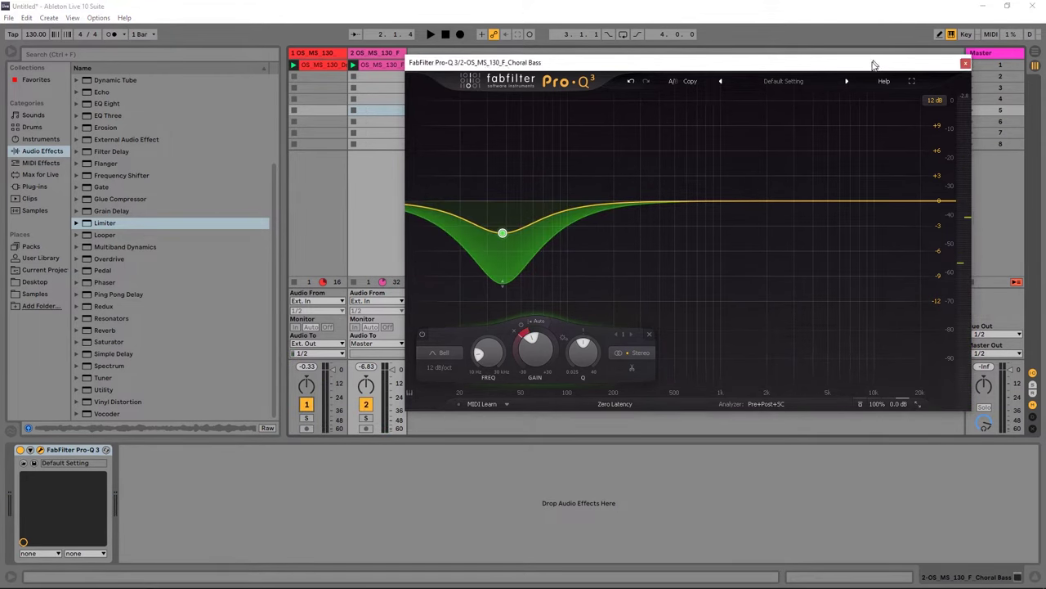
click(972, 65)
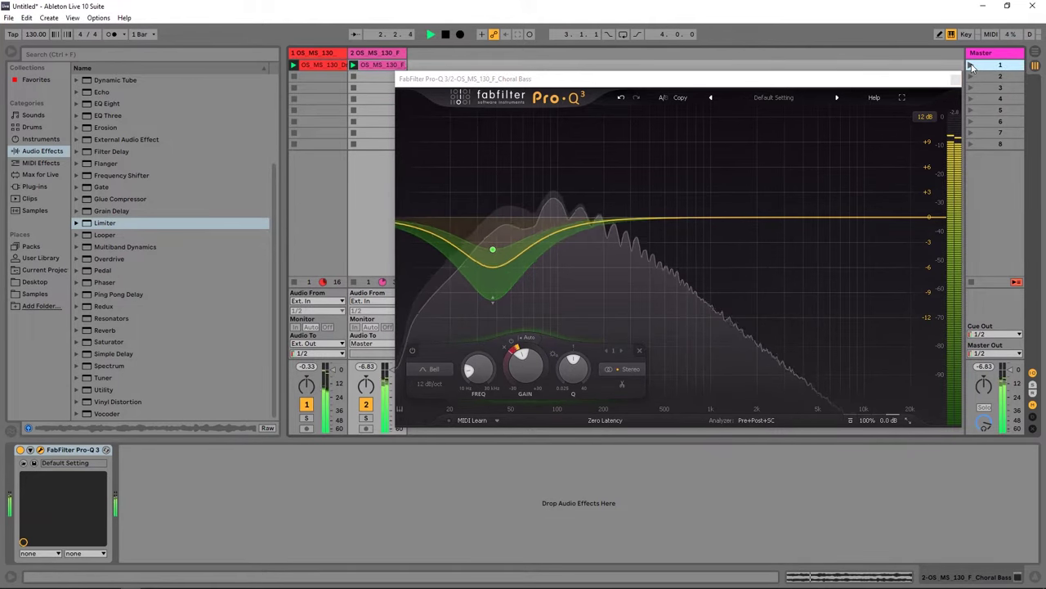
mouse_move(413, 235)
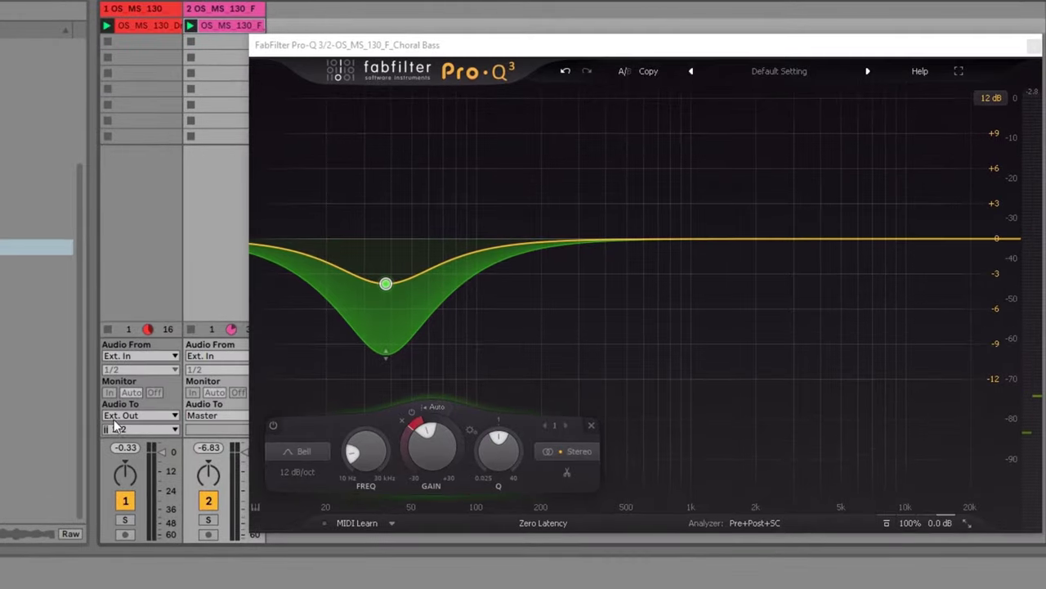
- Route the drum loop's output to the Choral Bass Pro-Q 3 stereo side chain and play
click(137, 415)
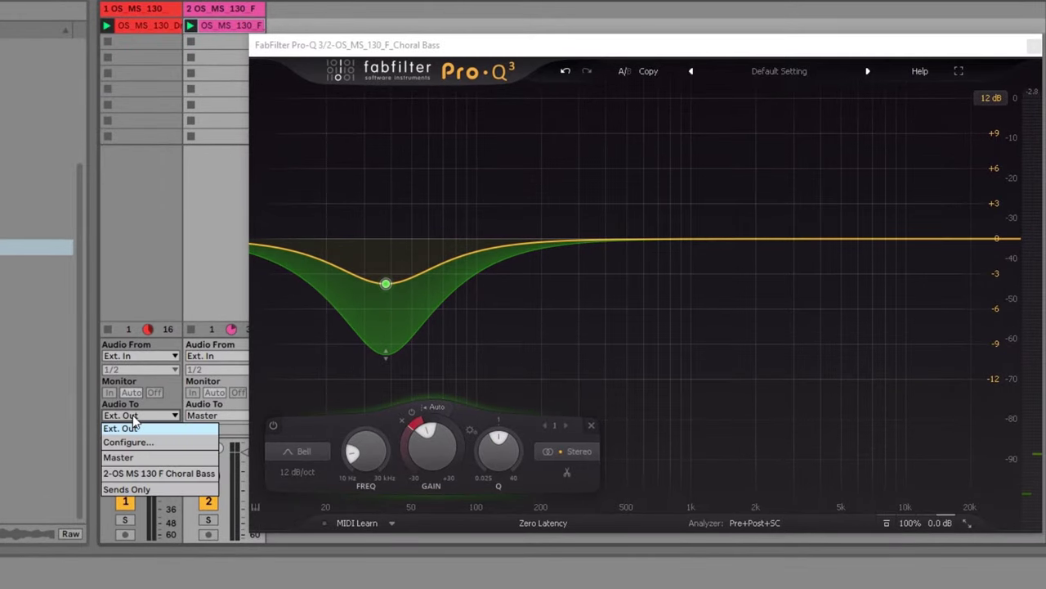
click(127, 474)
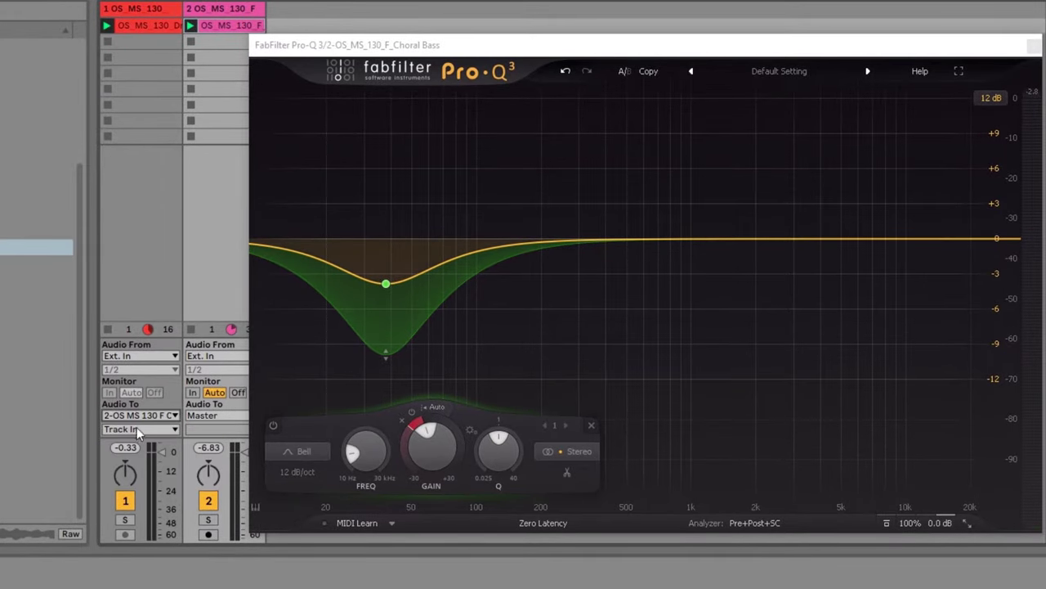
click(135, 428)
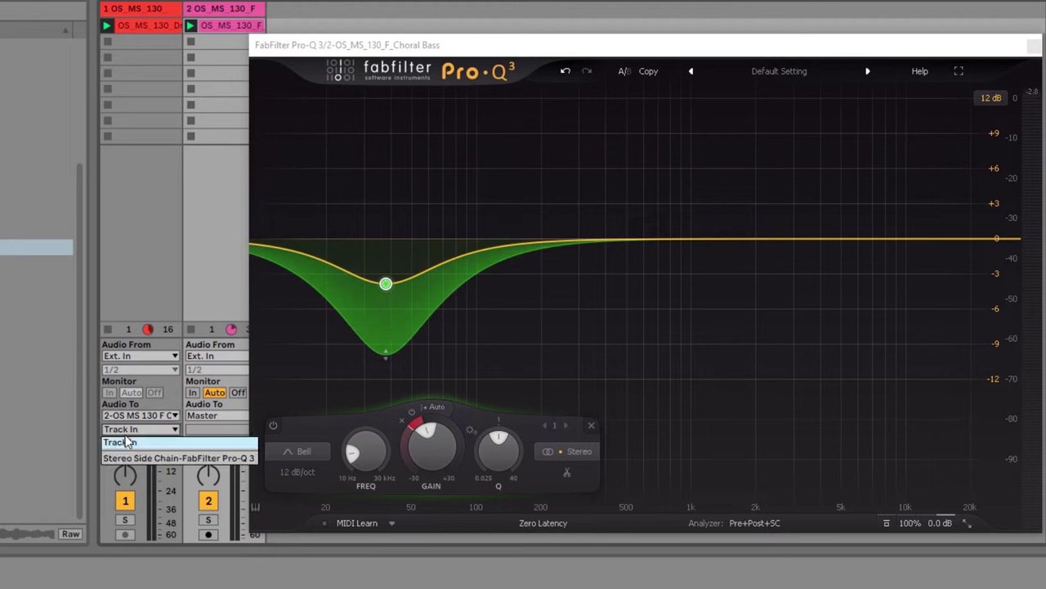
click(135, 455)
key(space)
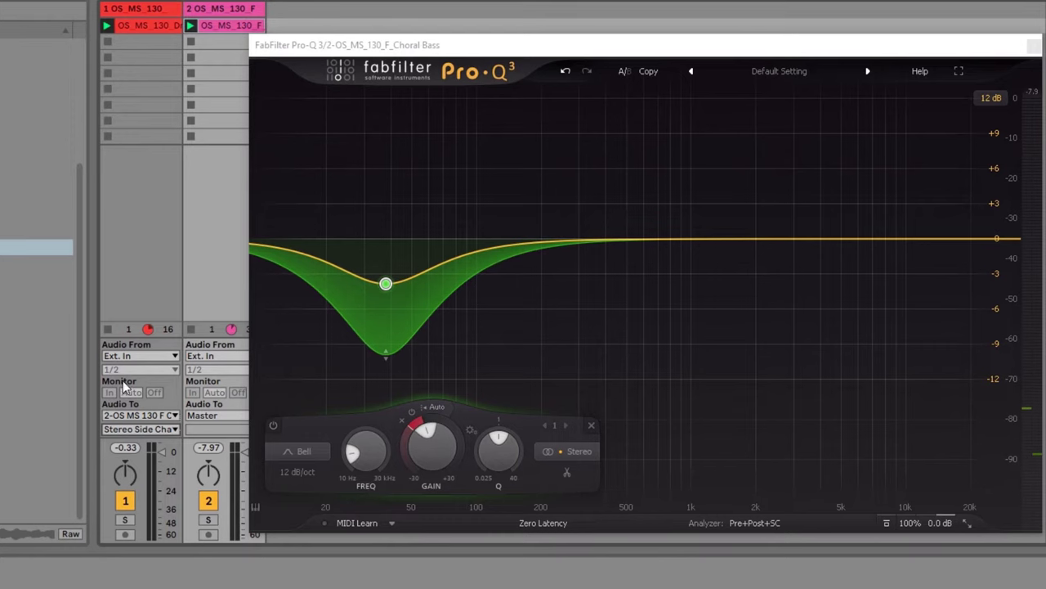
- Route the drum loop's output back to Ext. Out
click(149, 415)
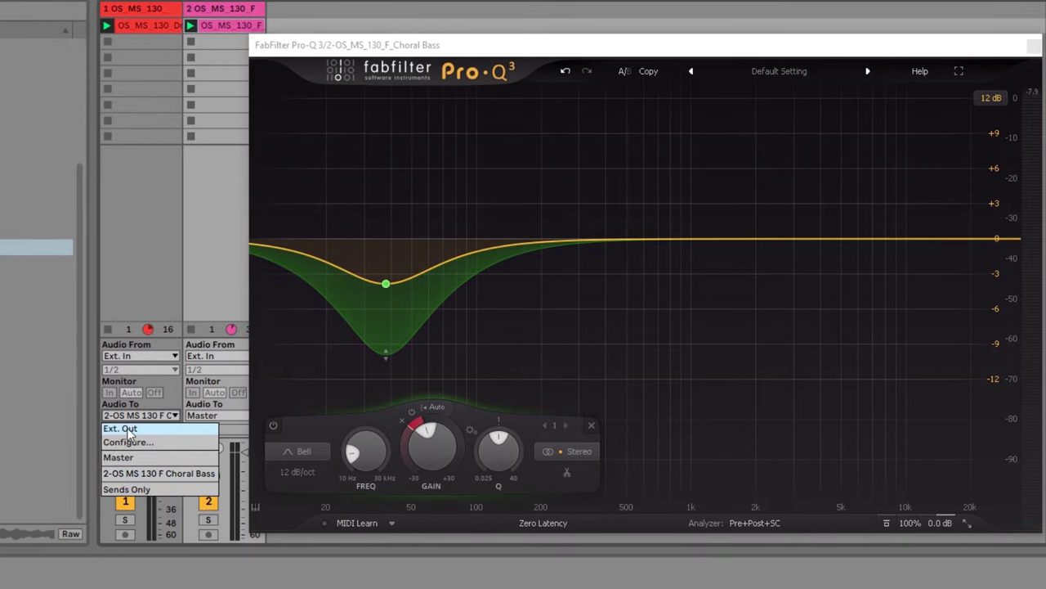
click(129, 429)
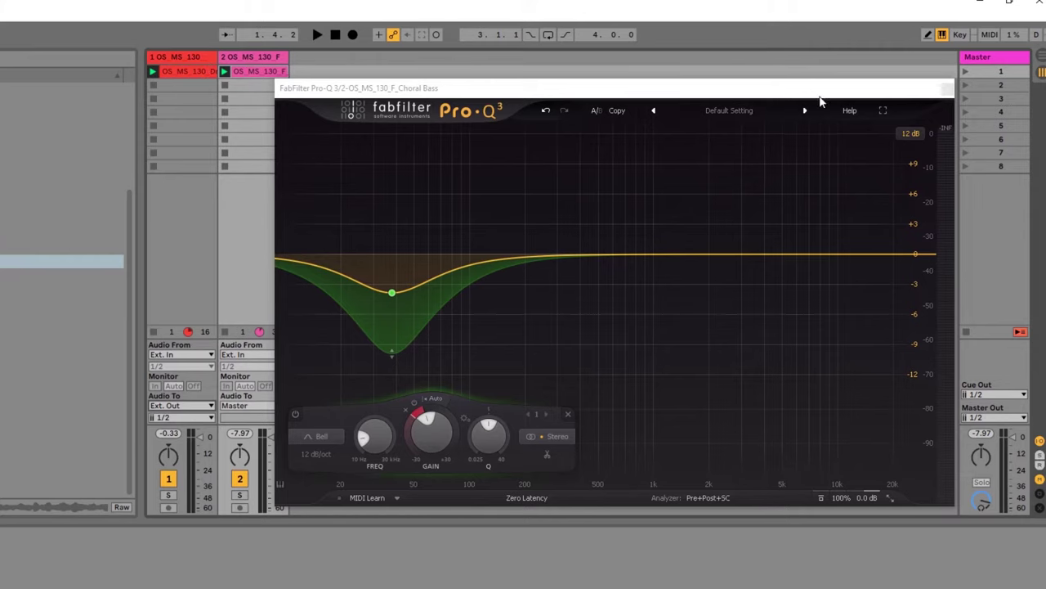
drag(820, 97, 709, 252)
- Insert a new A Return track and select the drum loop's Send A
right_click(783, 115)
click(826, 148)
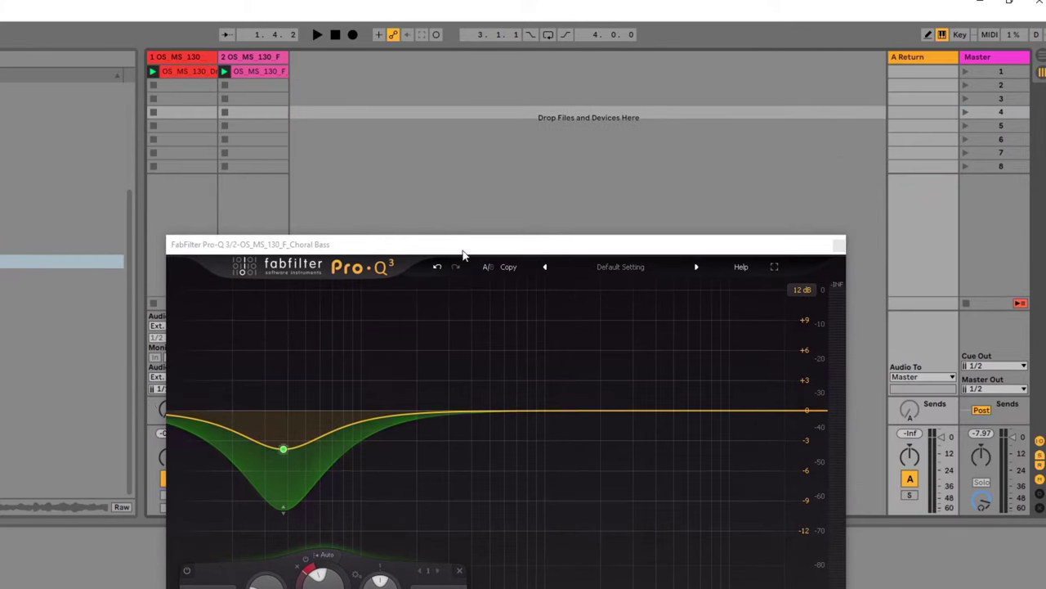
drag(463, 245, 428, 131)
click(167, 410)
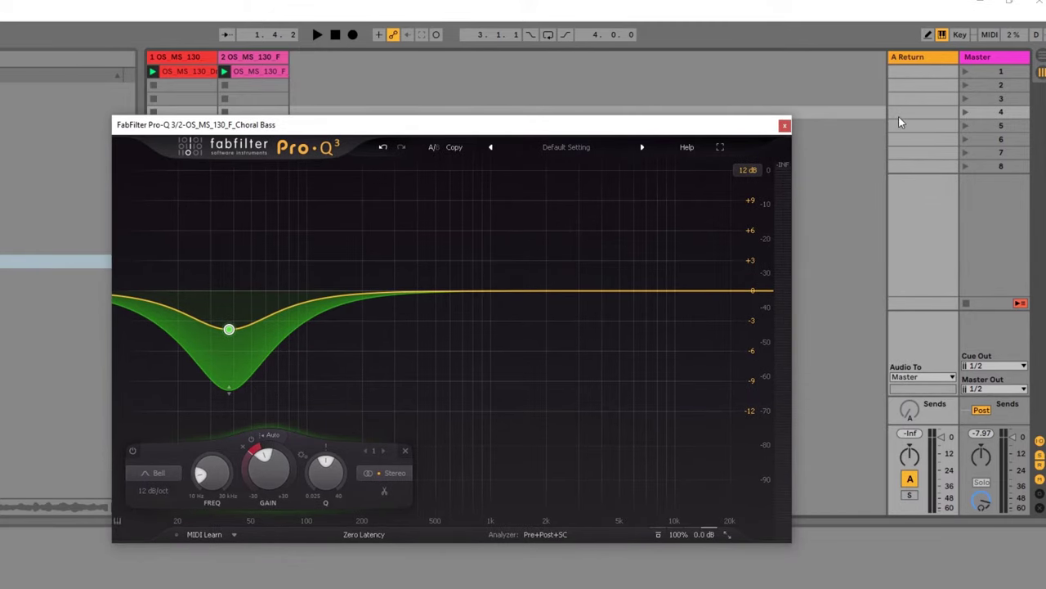
- Route A Return to the Choral Bass Pro-Q 3 stereo side chain and play to hear the ducking
key(space)
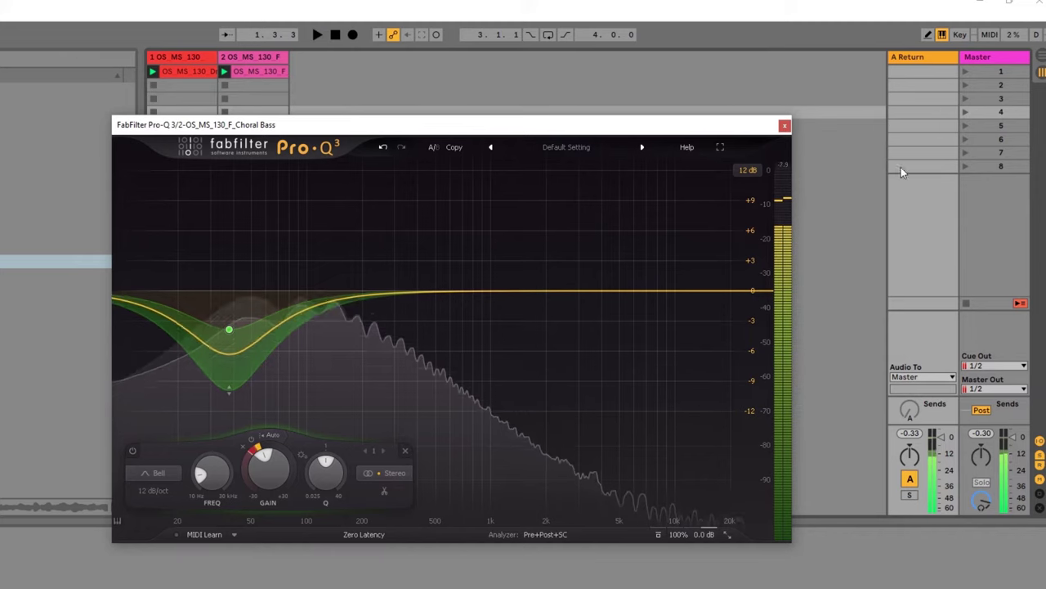
click(908, 379)
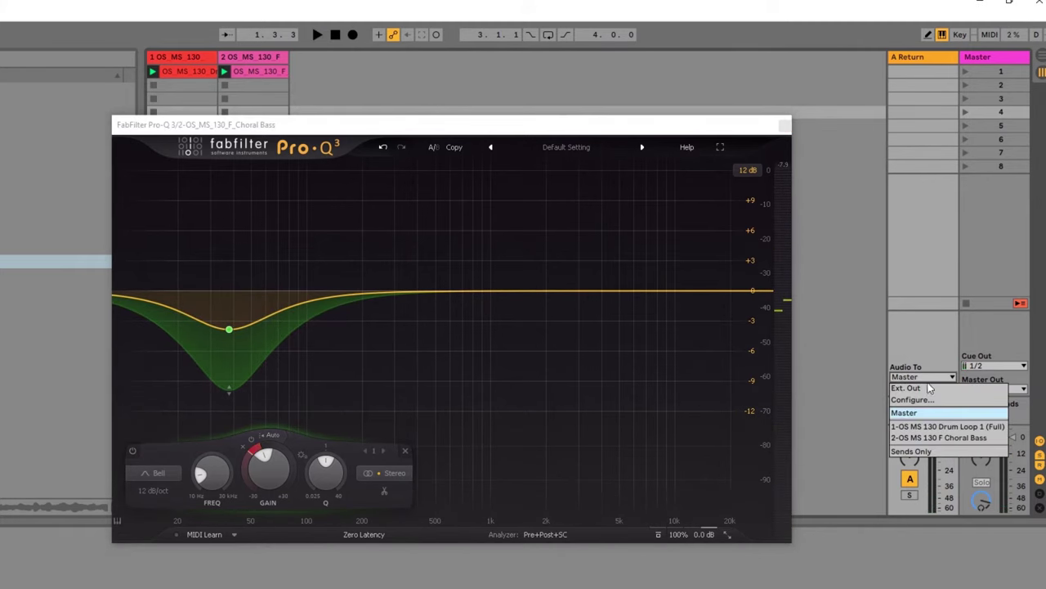
click(920, 437)
click(914, 389)
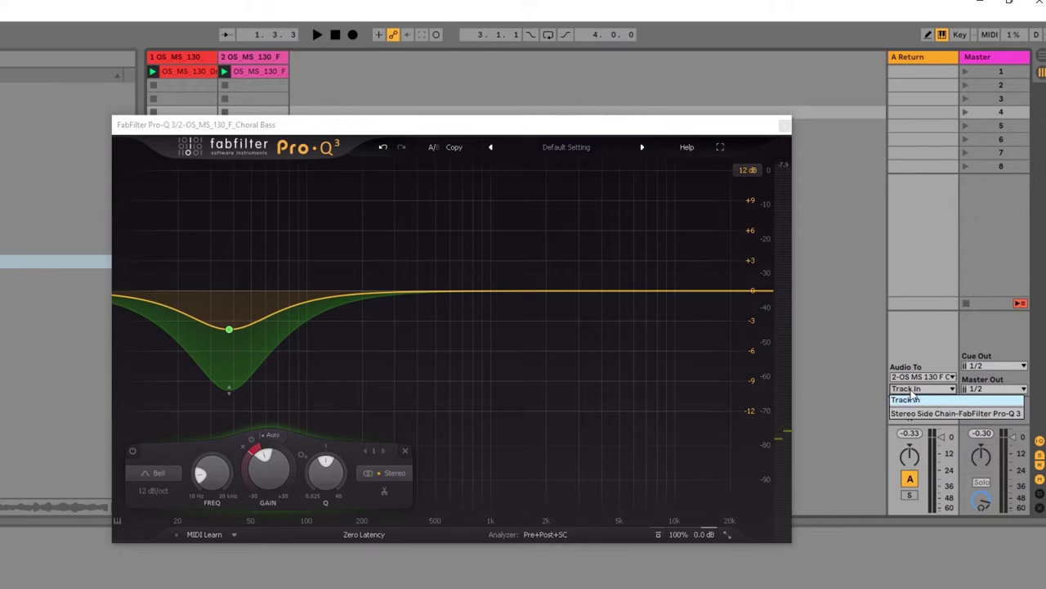
click(909, 415)
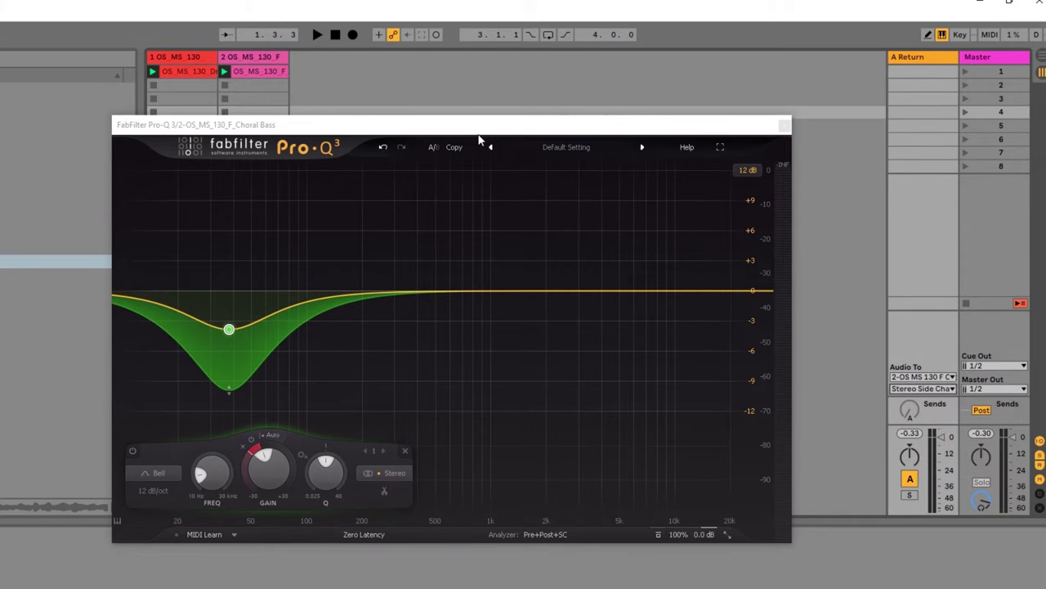
drag(479, 129, 563, 101)
key(space)
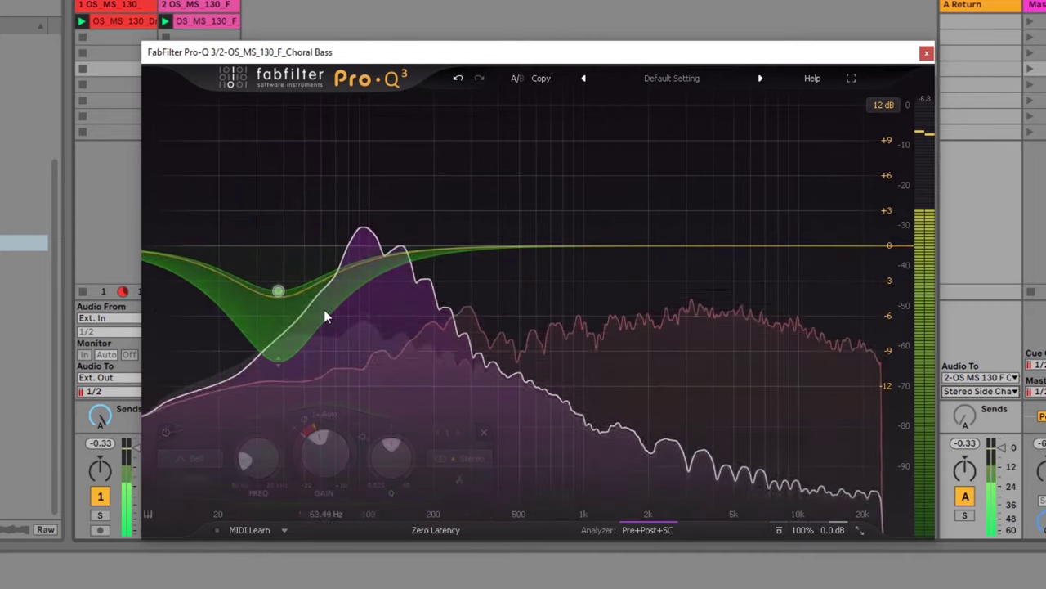
- Toggle Pro-Q 3's side-chain analyzer spectrum off and back on during playback
key(space)
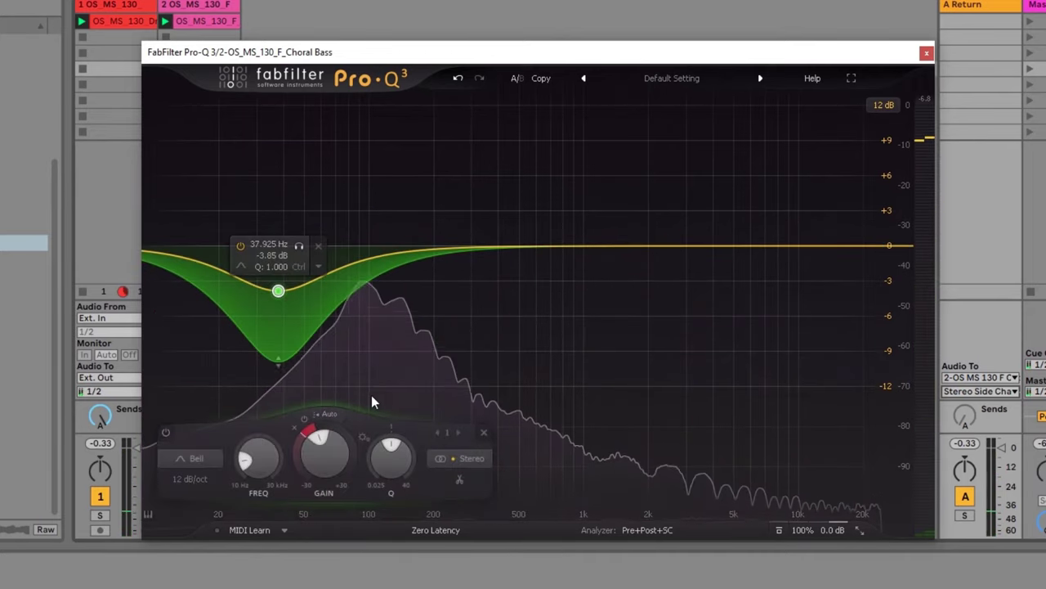
click(652, 529)
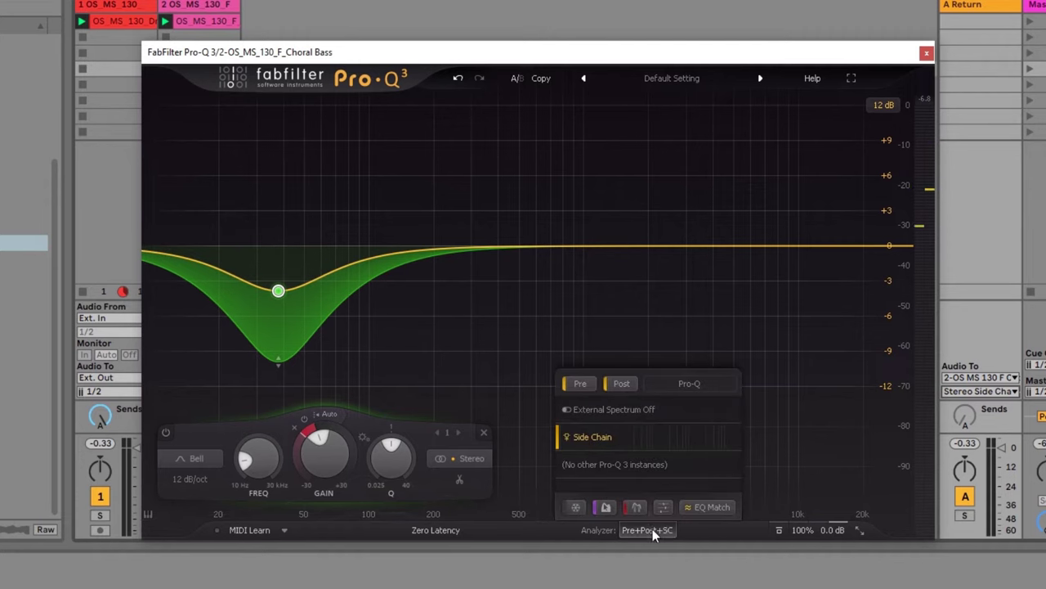
click(602, 408)
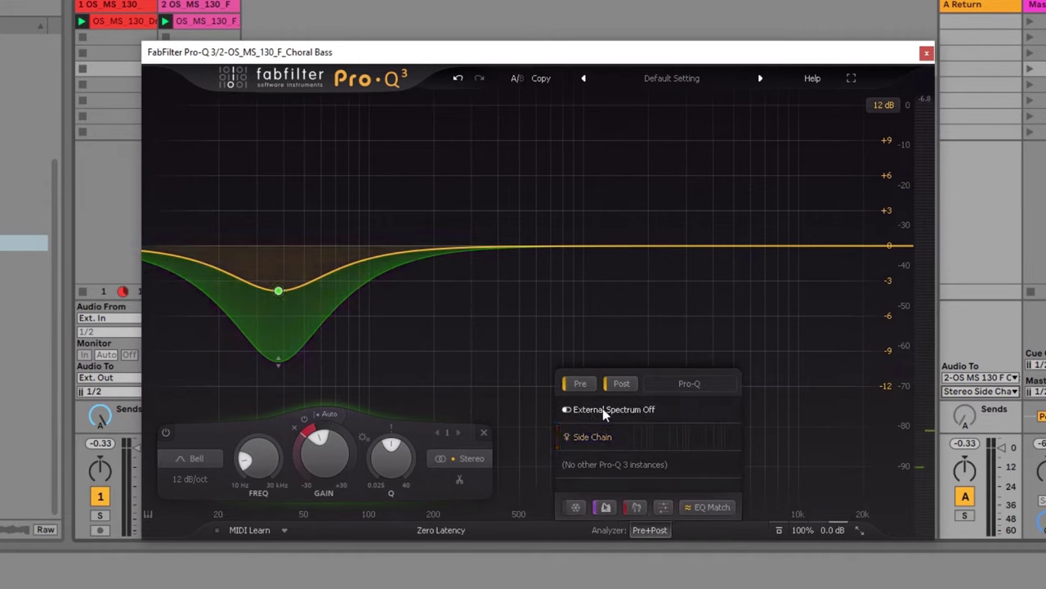
key(space)
click(599, 437)
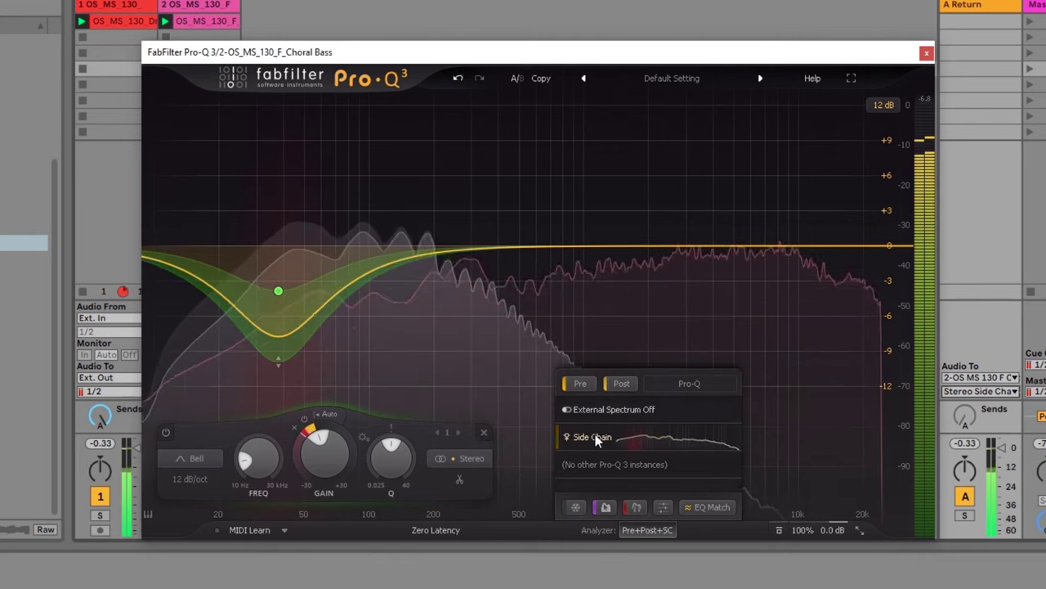
- Deepen the low bell band's cut to about -14.7 dB
key(space)
mouse_move(275, 292)
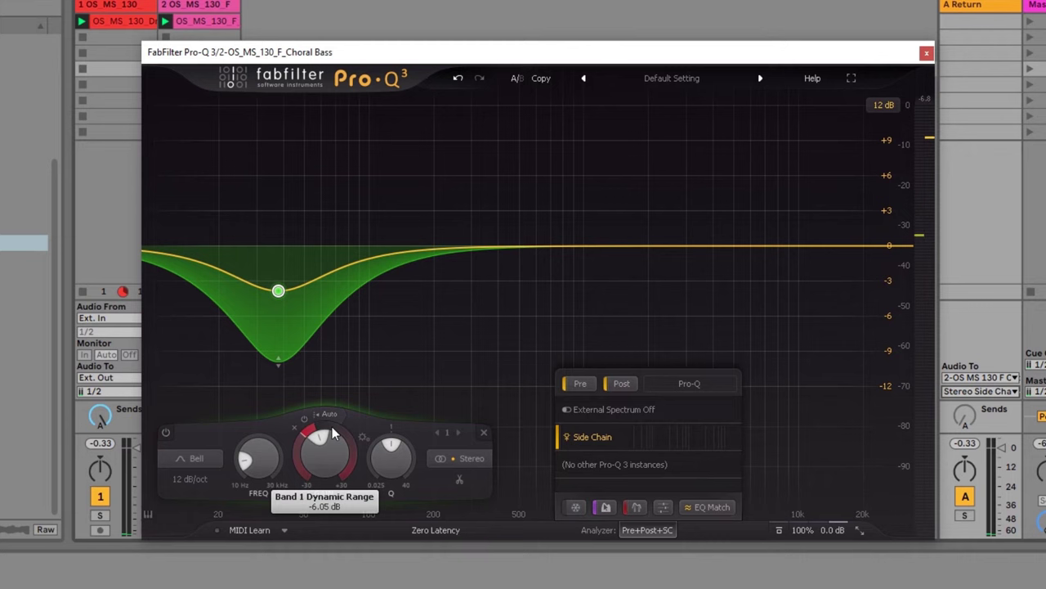
drag(331, 442, 335, 456)
- Make Band 1 dynamic at -20 dB threshold and set its gain to -6.36 dB near 38.6 Hz
key(space)
key(space)
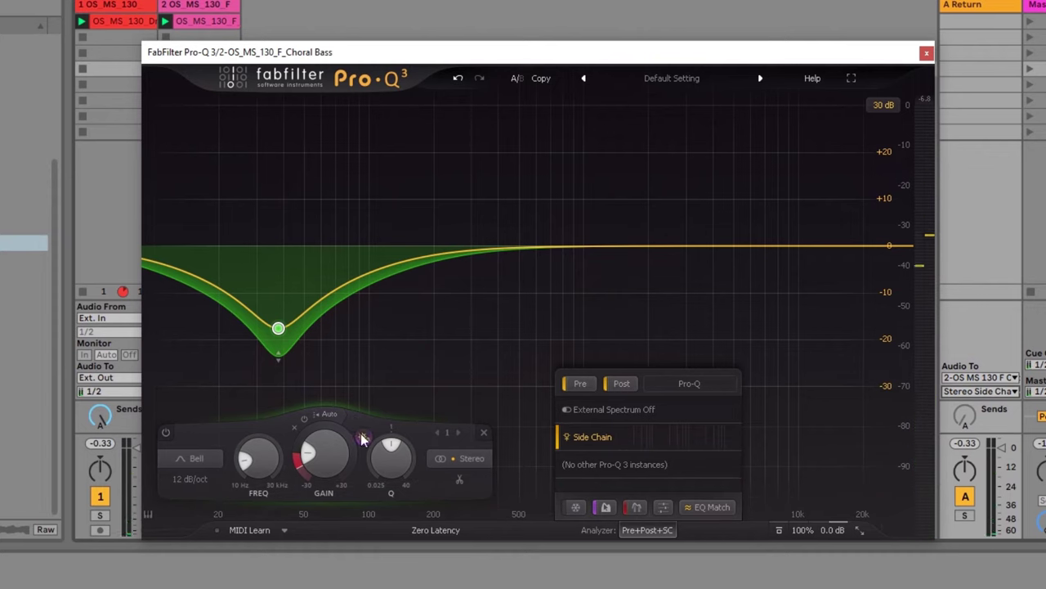
click(361, 439)
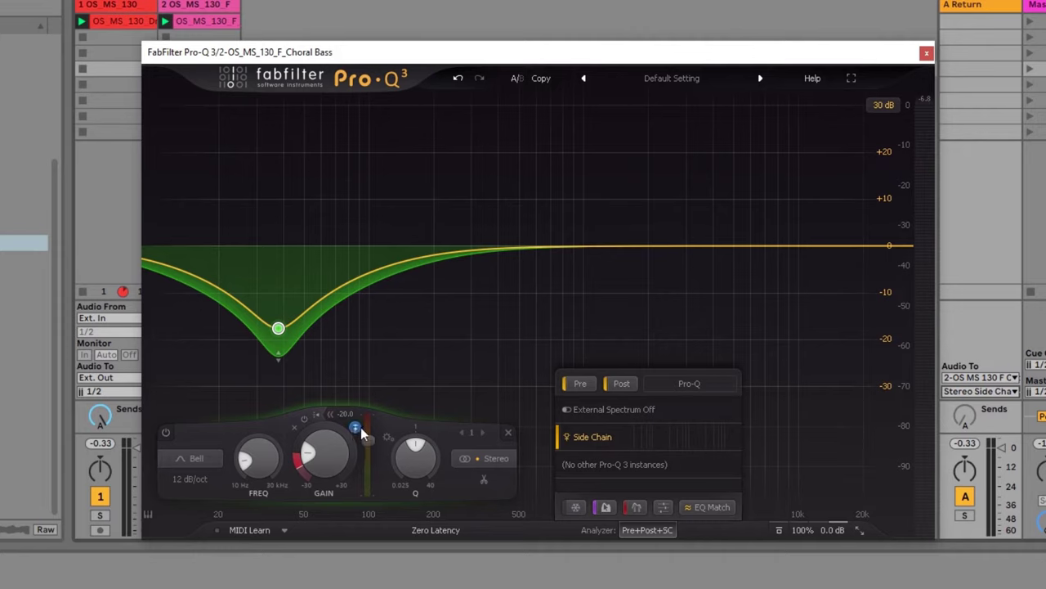
drag(278, 328, 278, 297)
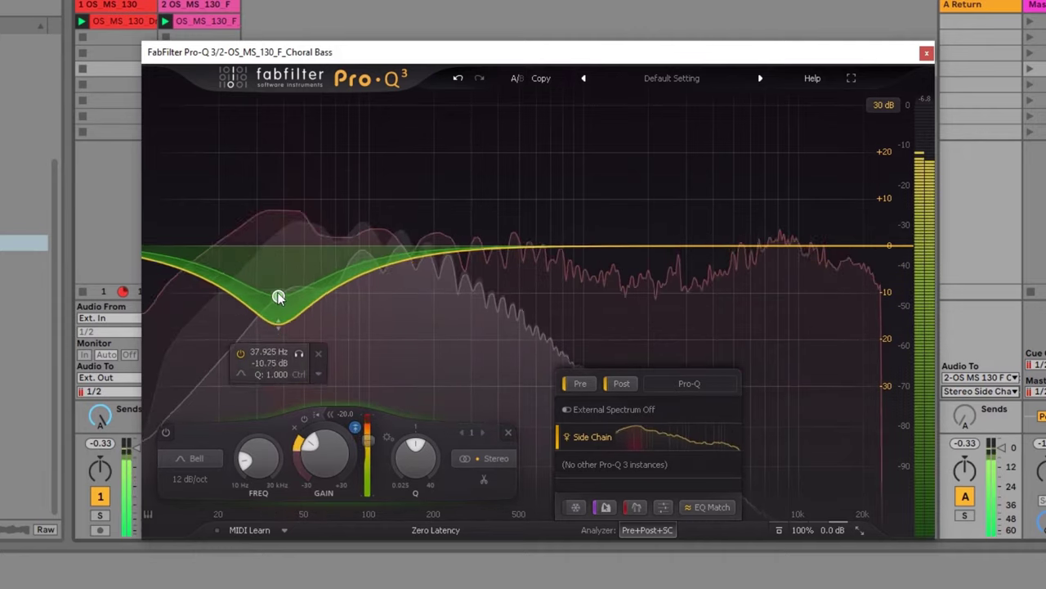
drag(305, 459, 299, 486)
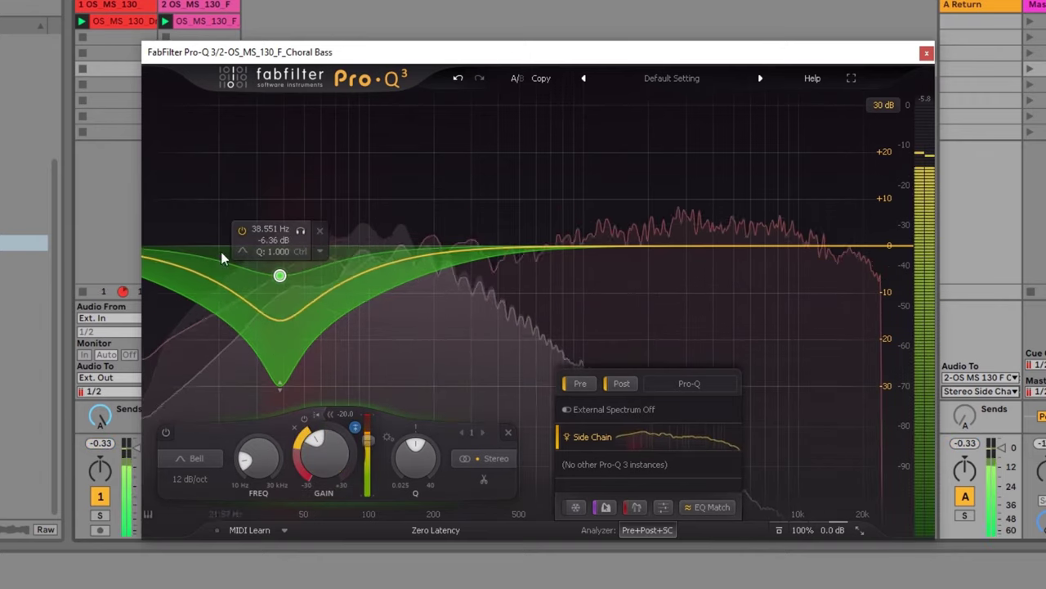
- Delete the low band and drag a new bell cut down from the bass peak near 38.5 Hz
click(320, 229)
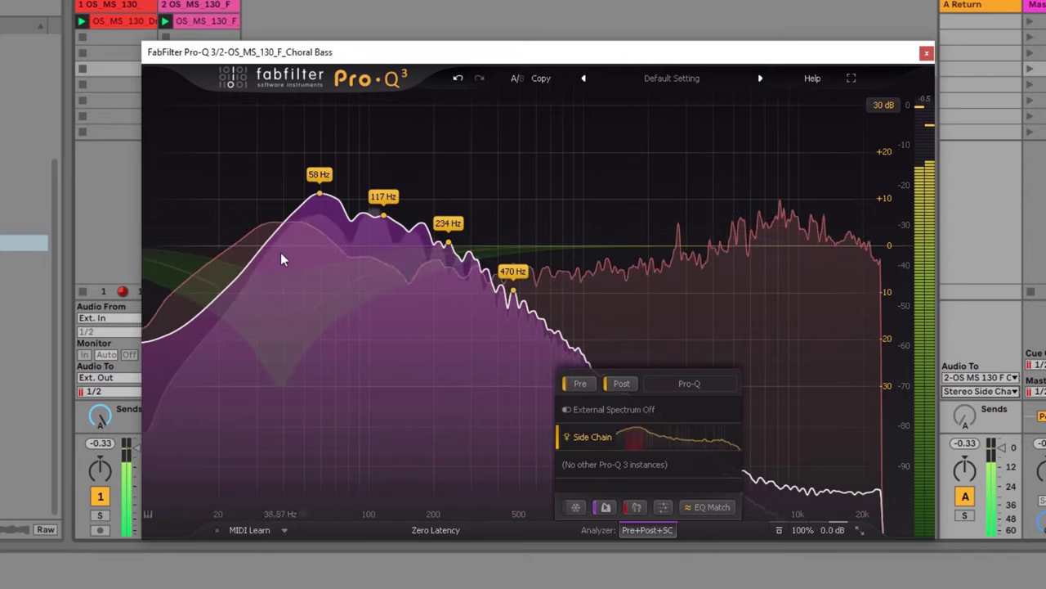
drag(281, 257, 283, 288)
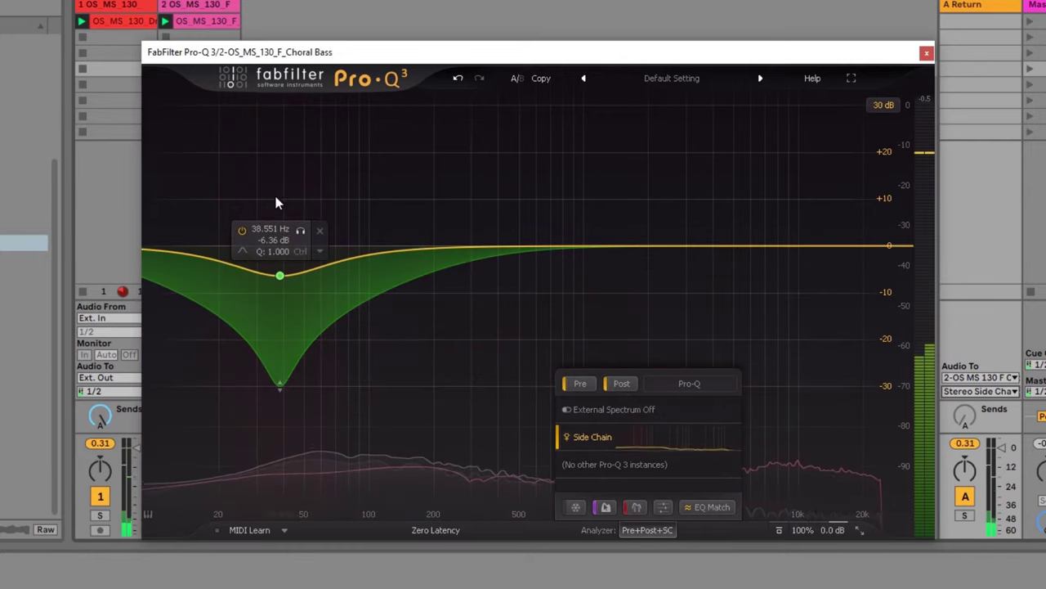
drag(279, 276, 284, 295)
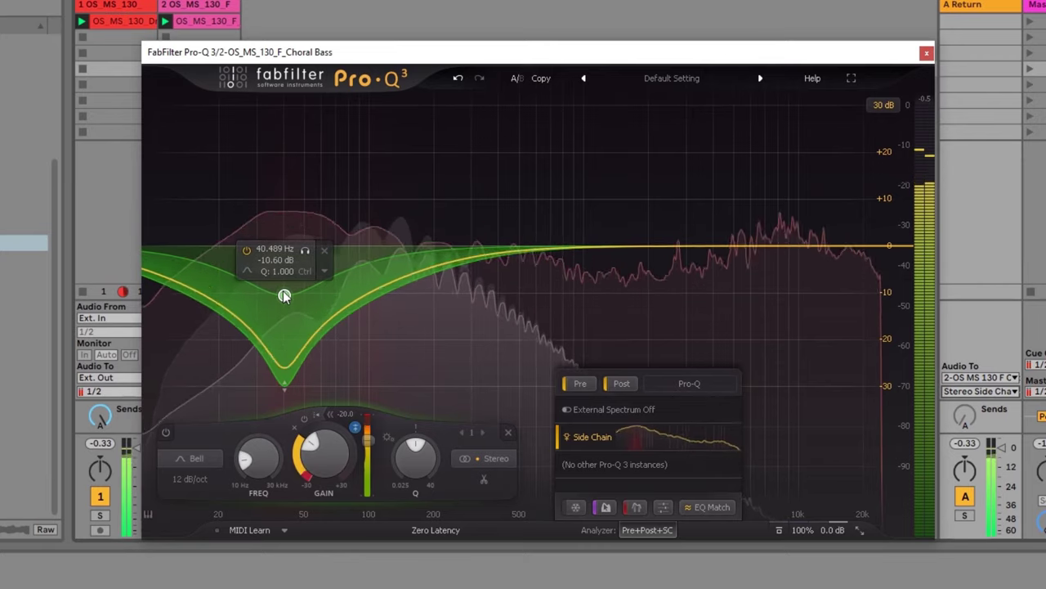
- Fine-tune the band to about 38.3 Hz, -11.23 dB gain and Q 1.590
scroll(325, 454, down, 1)
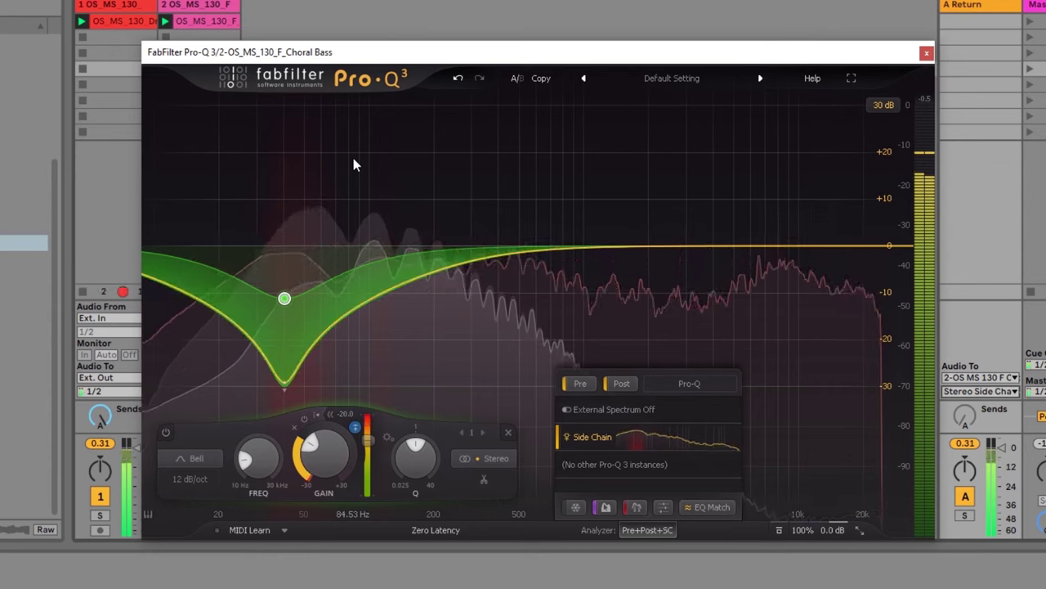
scroll(258, 456, up, 4)
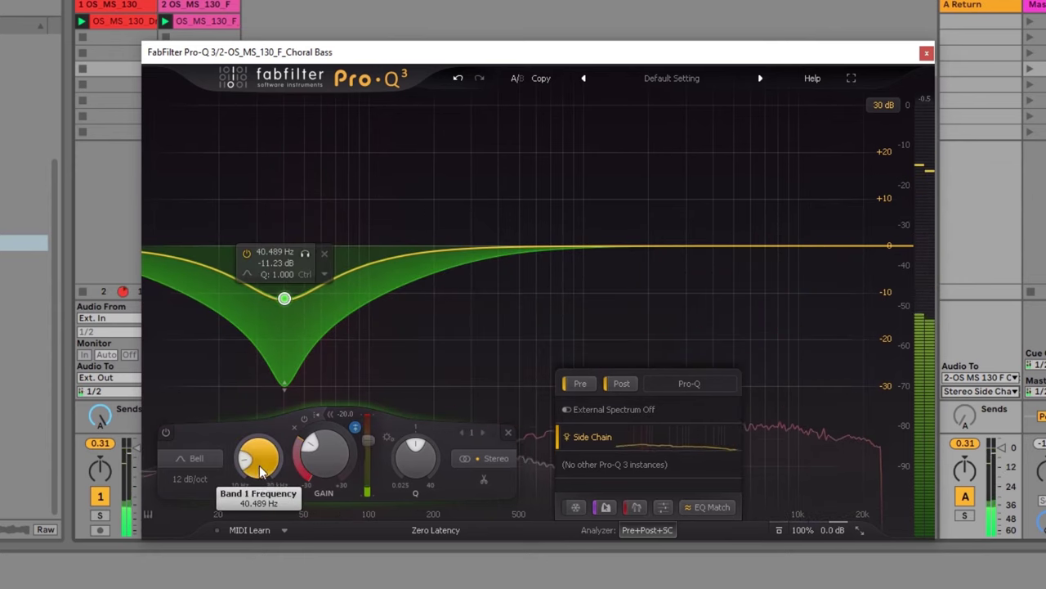
scroll(258, 456, down, 2)
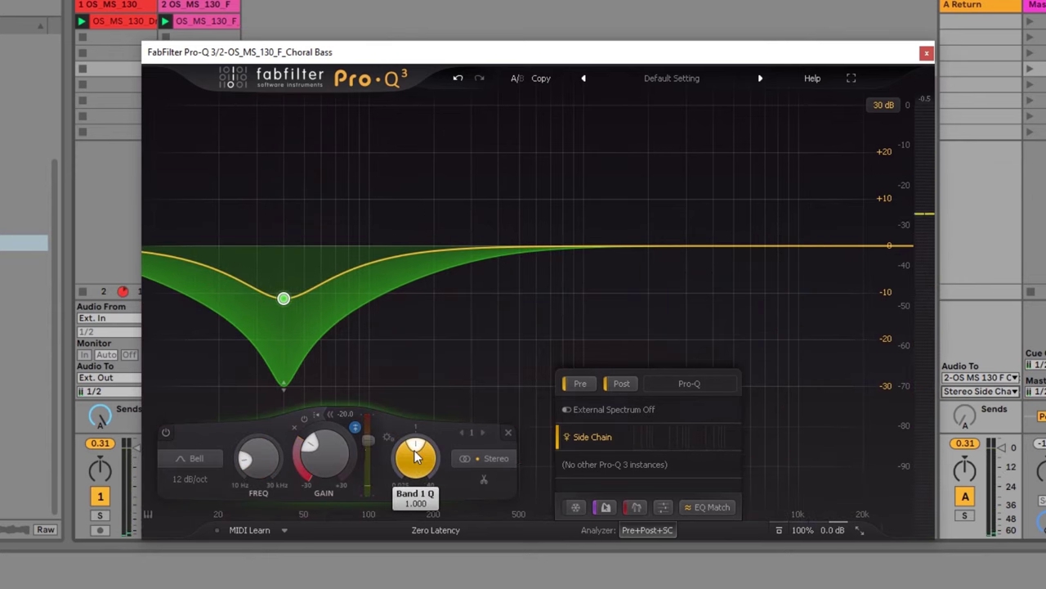
scroll(417, 444, up, 3)
scroll(417, 444, up, 1)
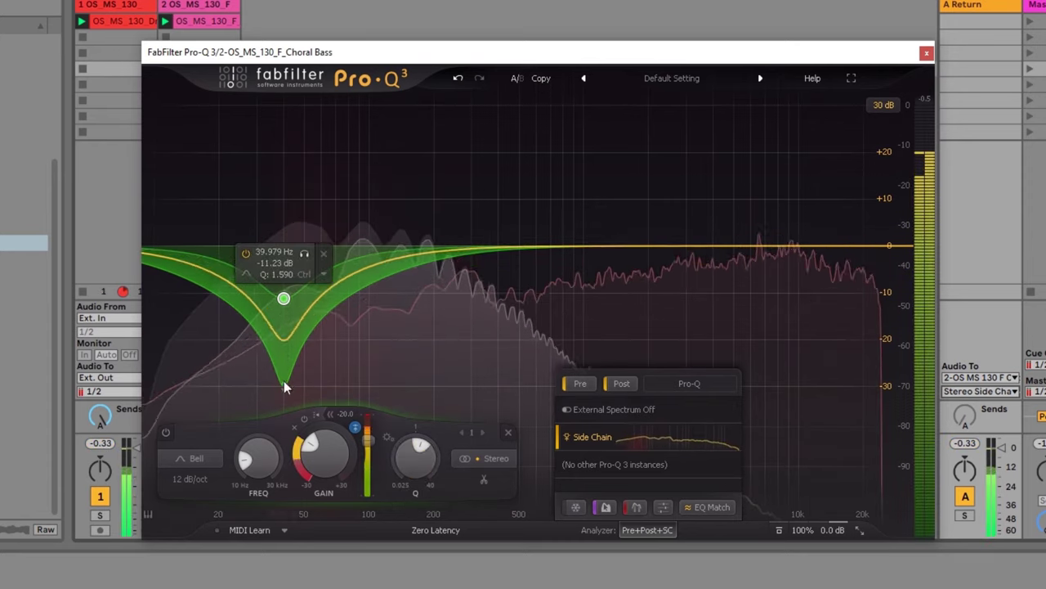
scroll(258, 459, down, 1)
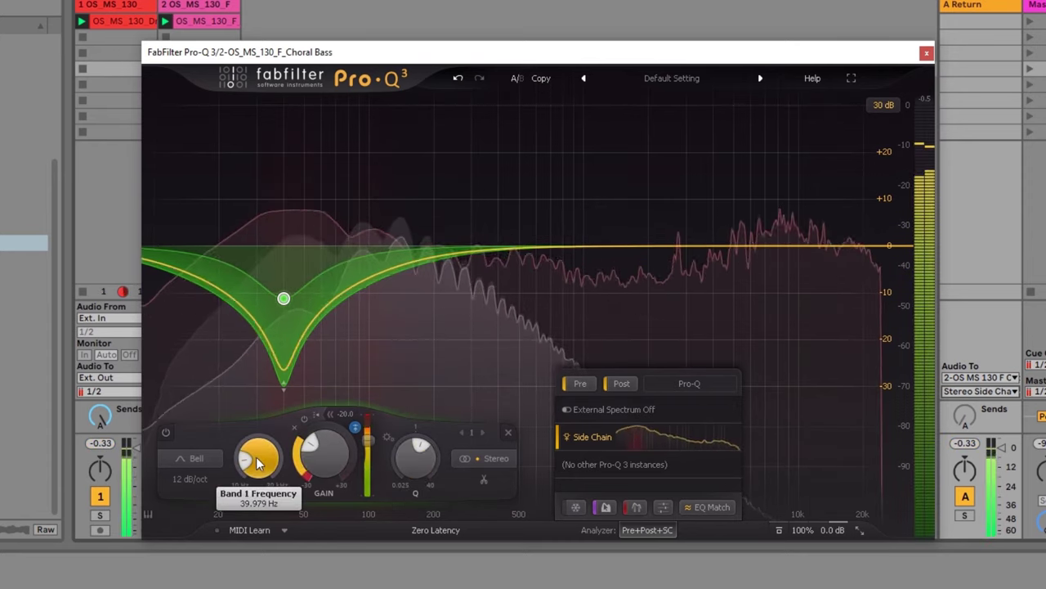
scroll(259, 463, down, 1)
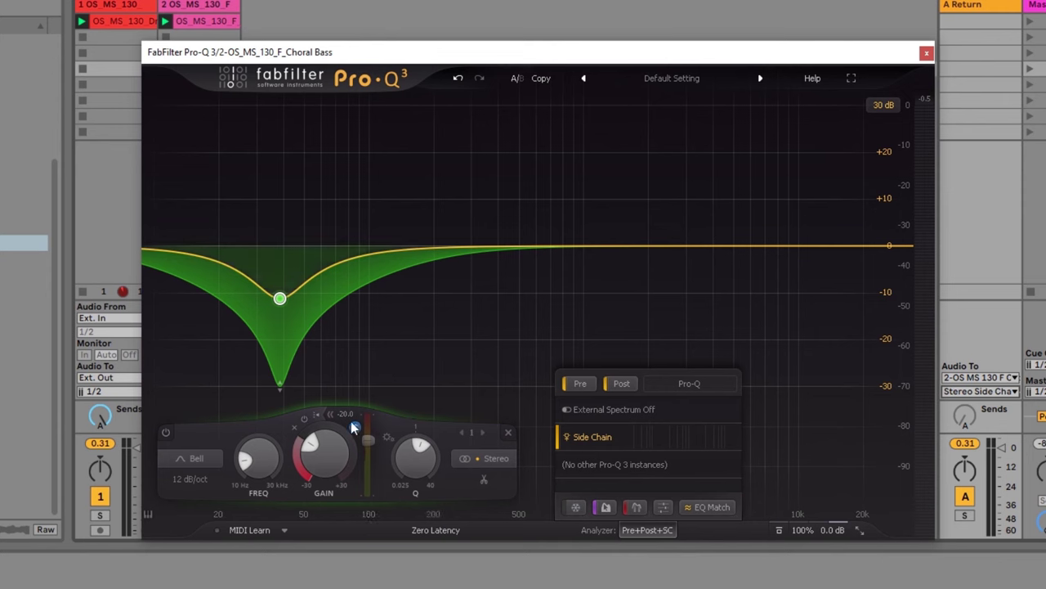
- Try Auto threshold, then revert to manual and lower Band 1's threshold to about -21.7 dB
click(316, 417)
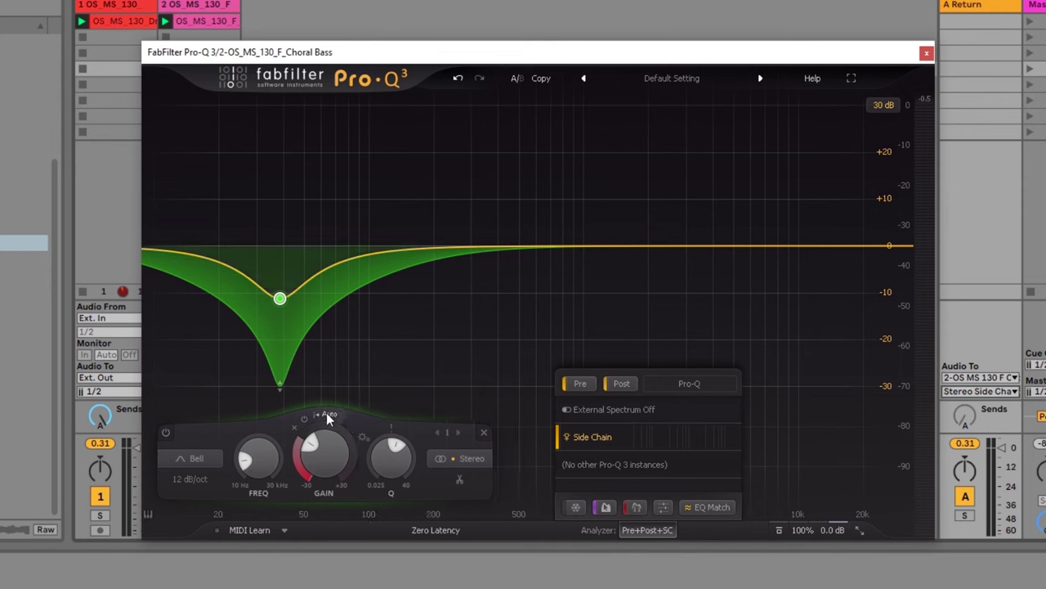
click(327, 416)
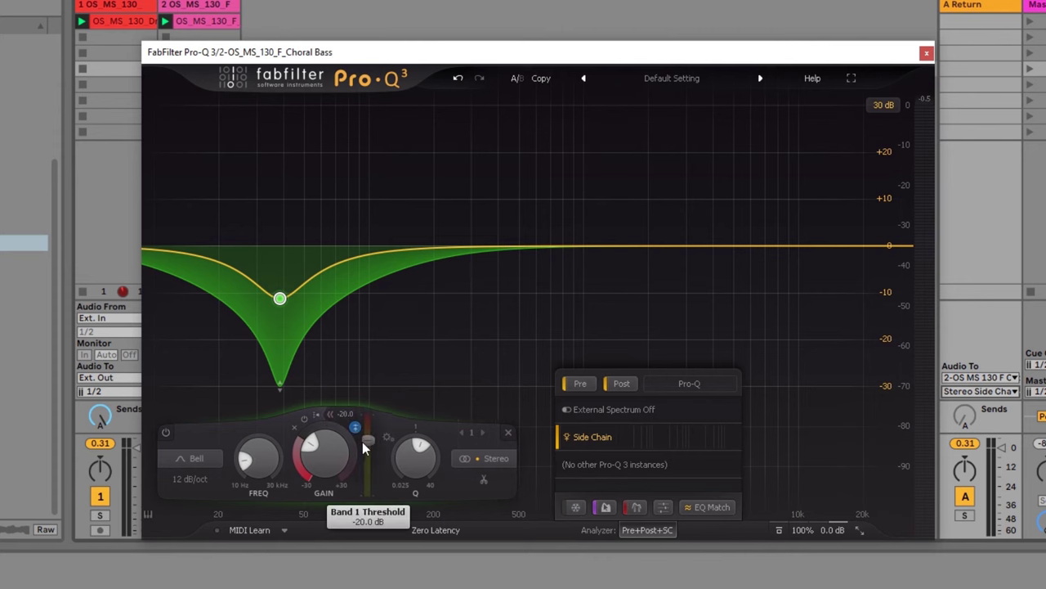
drag(374, 441, 354, 435)
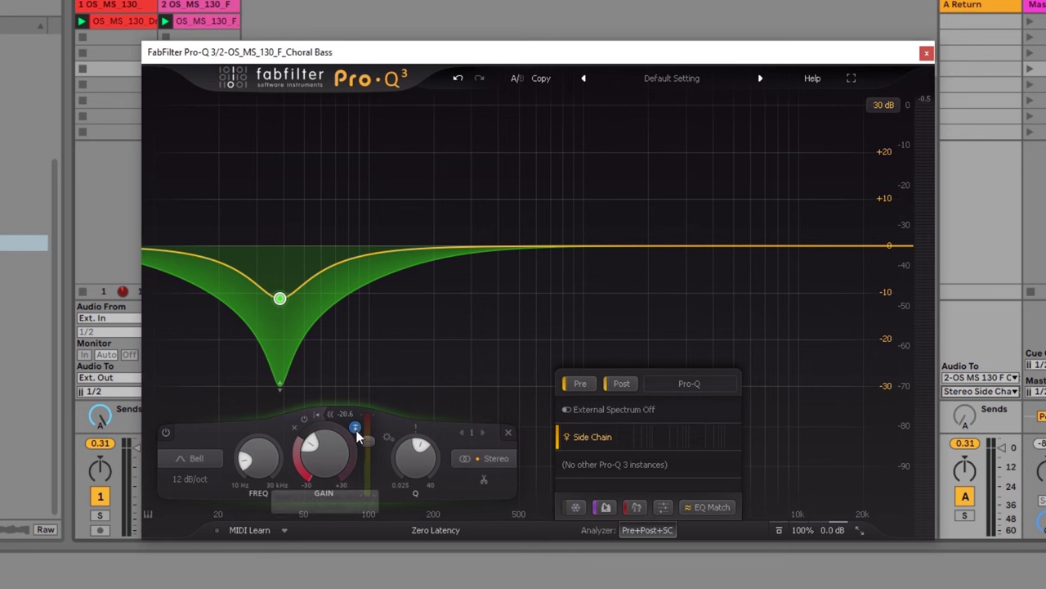